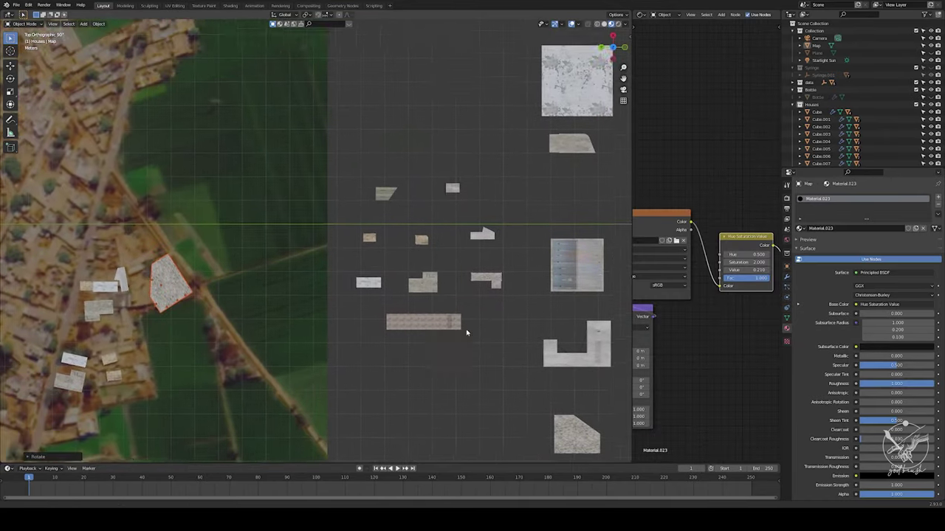
Confirm the rotation of the house texture piece over the aerial village map
left_click(236, 212)
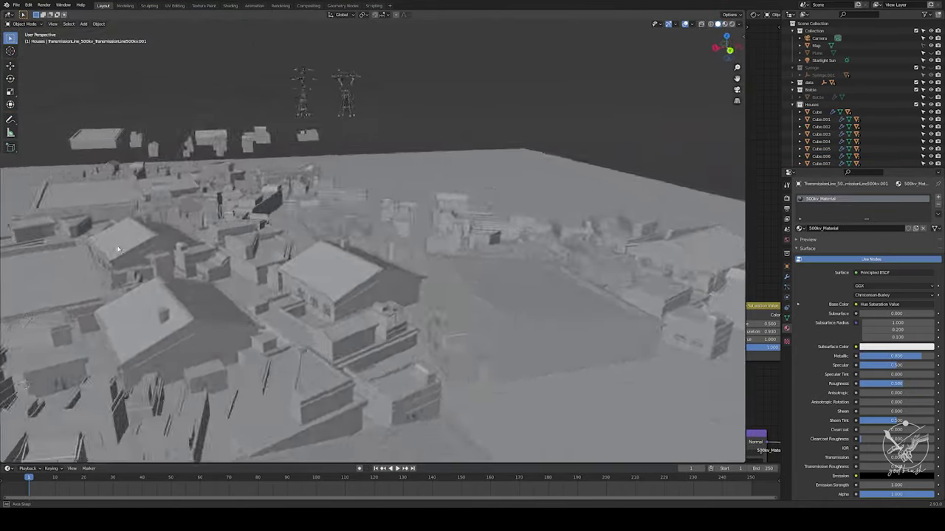
Show the city in Material Preview shading and scrub the animation from frame 58 to 293
mouse_move(442, 260)
middle_mouse_down()
mouse_move(344, 258)
mouse_move(423, 258)
mouse_move(396, 270)
middle_mouse_up()
key("z")
left_click(370, 258)
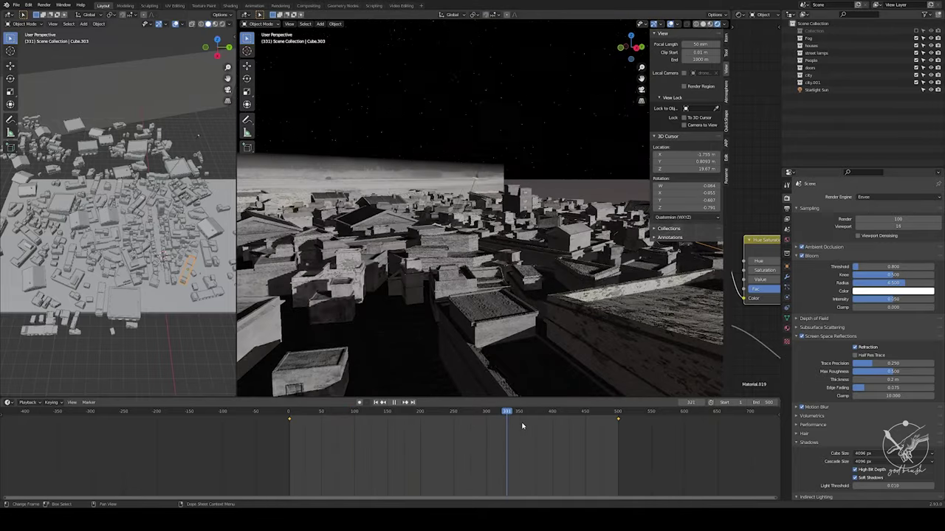
left_click_drag(522, 426, 326, 443)
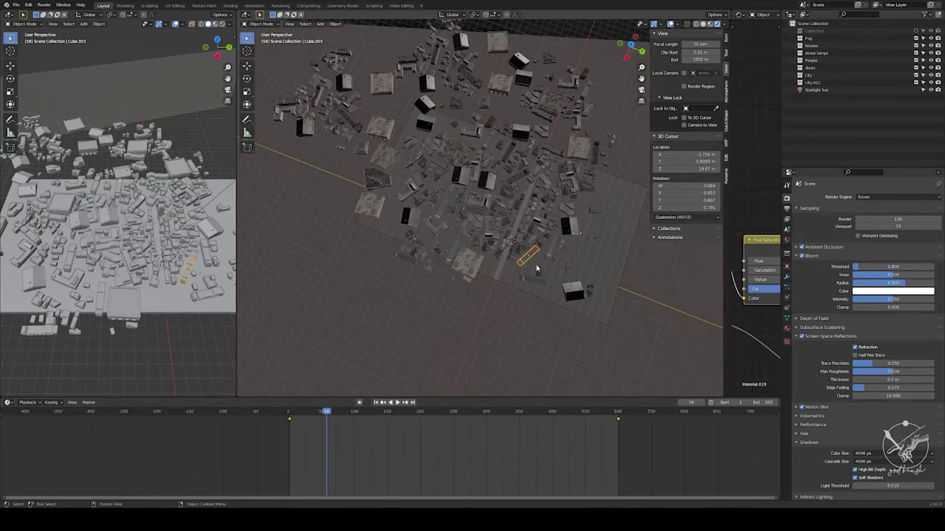
left_click_drag(325, 414, 491, 413)
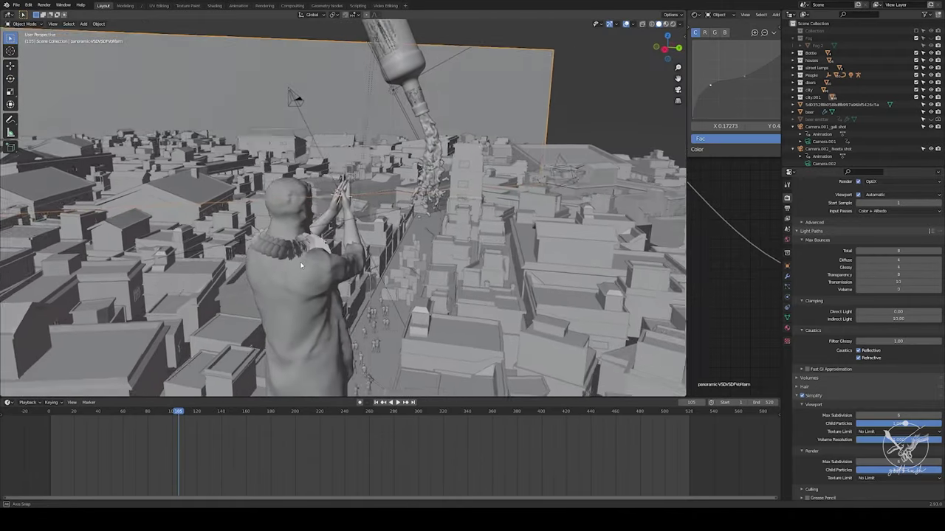
Swing the view to the bottle's pour and scrub the animation from frame 79 to 393
mouse_move(300, 266)
middle_mouse_down()
mouse_move(508, 239)
mouse_move(359, 241)
mouse_move(344, 231)
middle_mouse_up()
left_click_drag(127, 424, 158, 425)
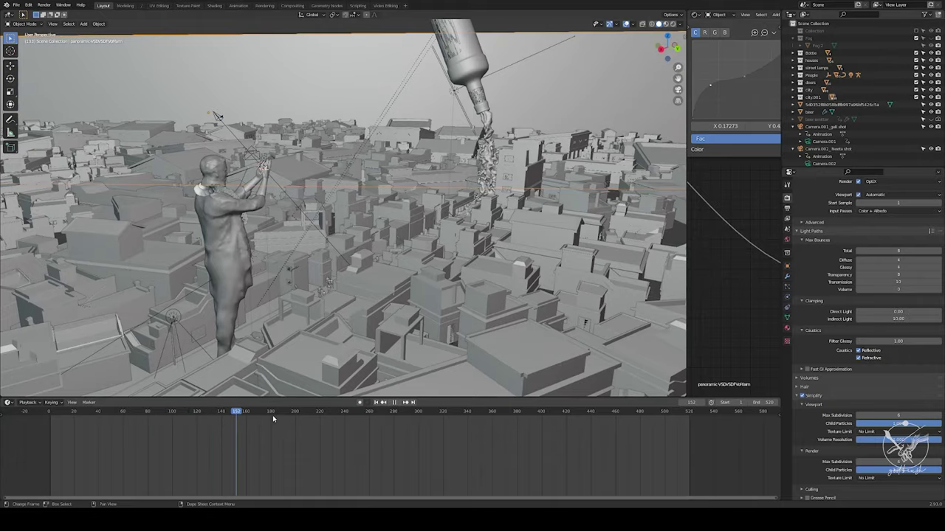
left_click_drag(362, 410, 533, 410)
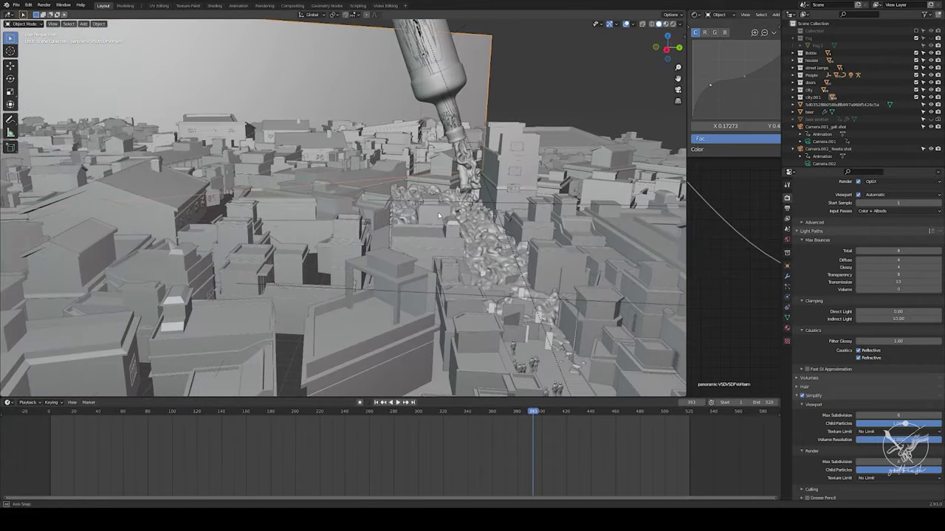
Orbit the night-lit city, then select the rooftop man and centre him in view
mouse_move(493, 221)
middle_mouse_down()
mouse_move(494, 278)
mouse_move(112, 252)
middle_mouse_up()
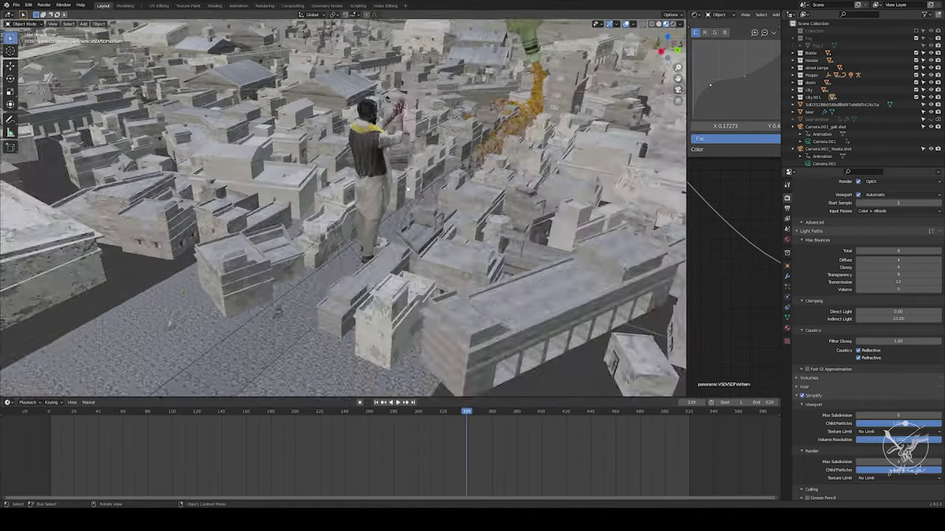
middle_click_drag(475, 214, 260, 210)
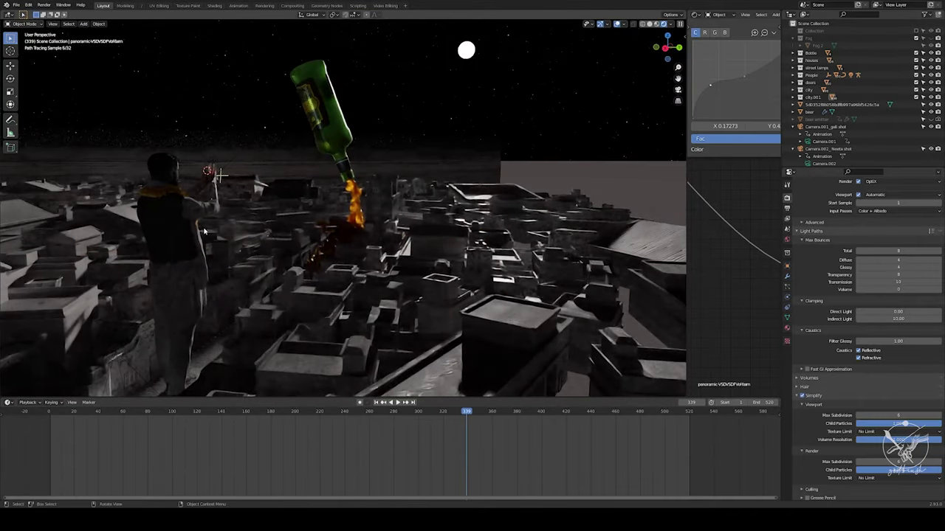
left_click(205, 232)
middle_click_drag(205, 232, 364, 260)
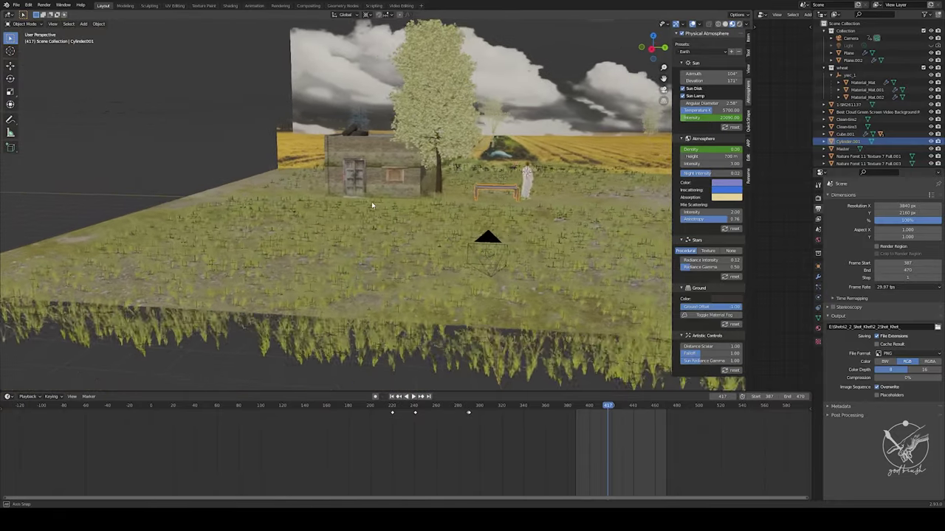
Orbit and zoom around the grass field down to a level view of the man and bench
mouse_move(371, 202)
middle_mouse_down()
mouse_move(339, 223)
mouse_move(401, 213)
mouse_move(341, 210)
mouse_move(347, 280)
middle_mouse_up()
scroll(401, 212, "down", 8)
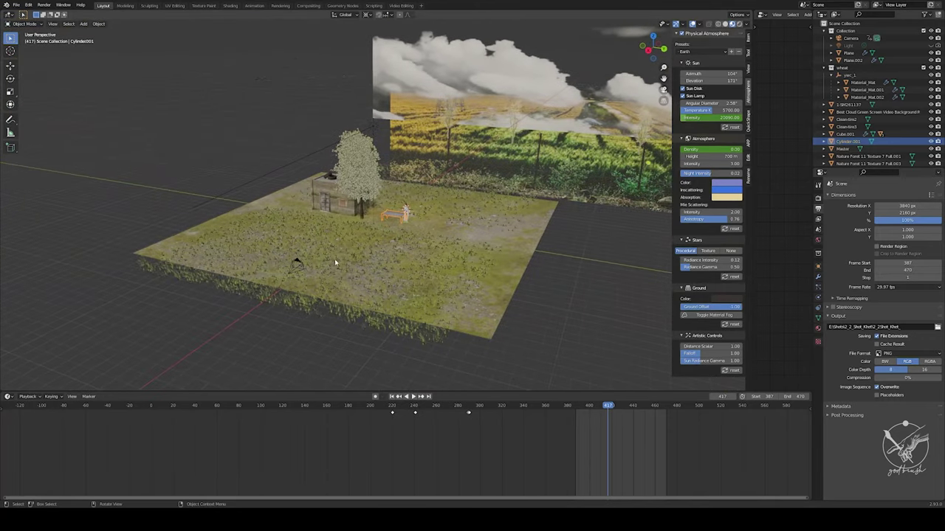
scroll(348, 280, "up", 5)
scroll(347, 279, "up", 3)
middle_click_drag(348, 280, 367, 162)
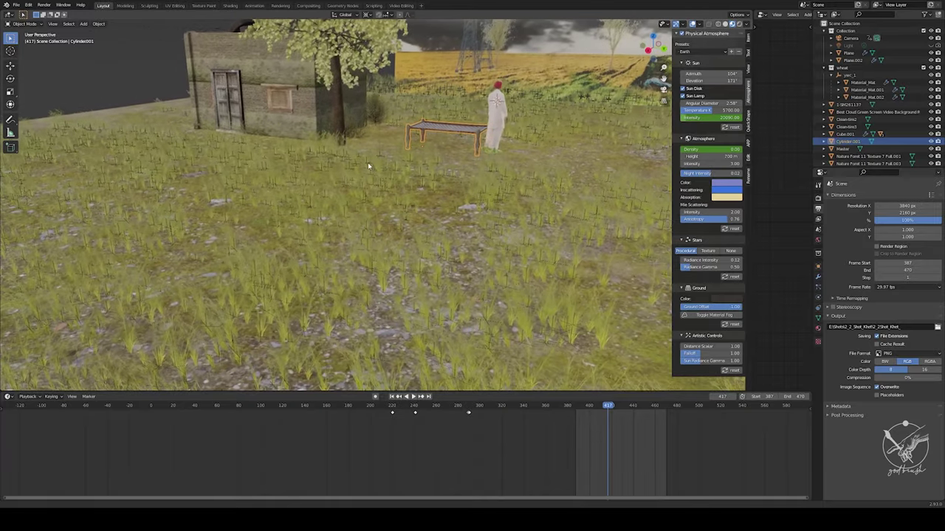
scroll(392, 221, "up", 3)
middle_click_drag(392, 221, 424, 203)
scroll(418, 200, "up", 4)
scroll(419, 200, "down", 5)
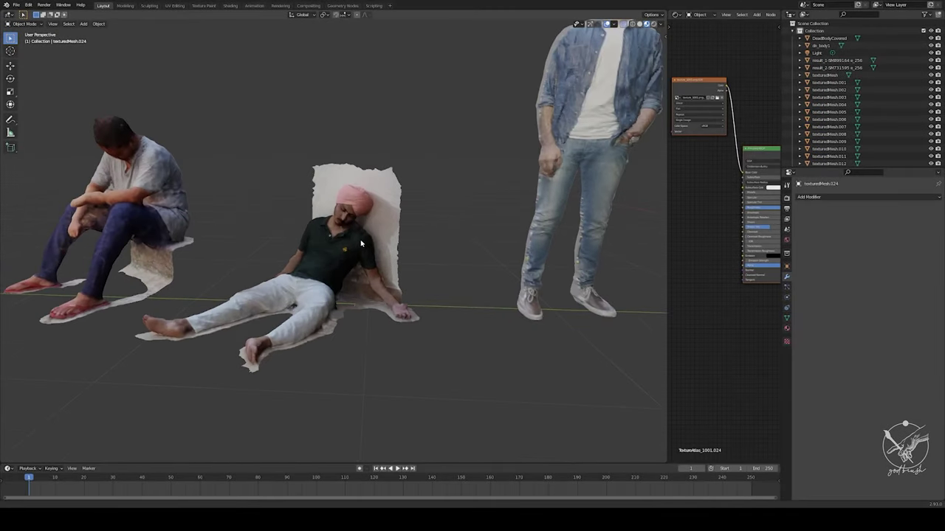
Zoom and orbit around the rows of scanned standing and kneeling figures
scroll(299, 238, "down", 2)
scroll(299, 237, "up", 3)
scroll(299, 238, "down", 2)
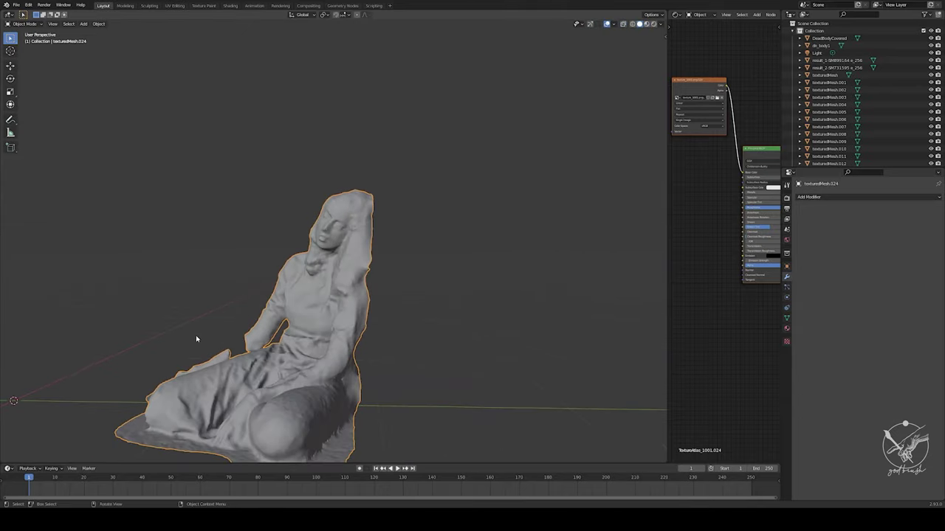
mouse_move(390, 320)
middle_mouse_down()
mouse_move(369, 316)
mouse_move(394, 316)
mouse_move(331, 226)
mouse_move(388, 219)
mouse_move(474, 329)
middle_mouse_up()
Select texturedMesh.011, orbit around the lying figures, and move the playhead back to frame 839
left_click(388, 219)
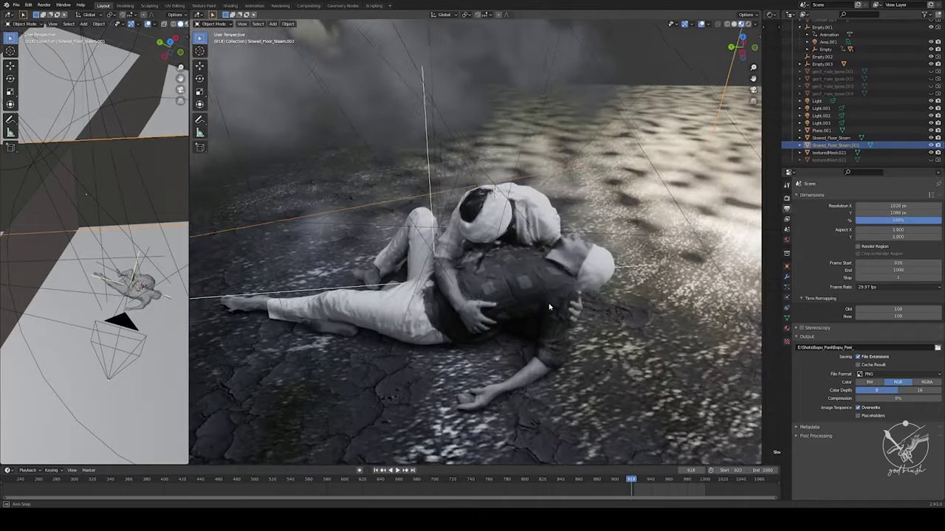
middle_click_drag(473, 288, 489, 296)
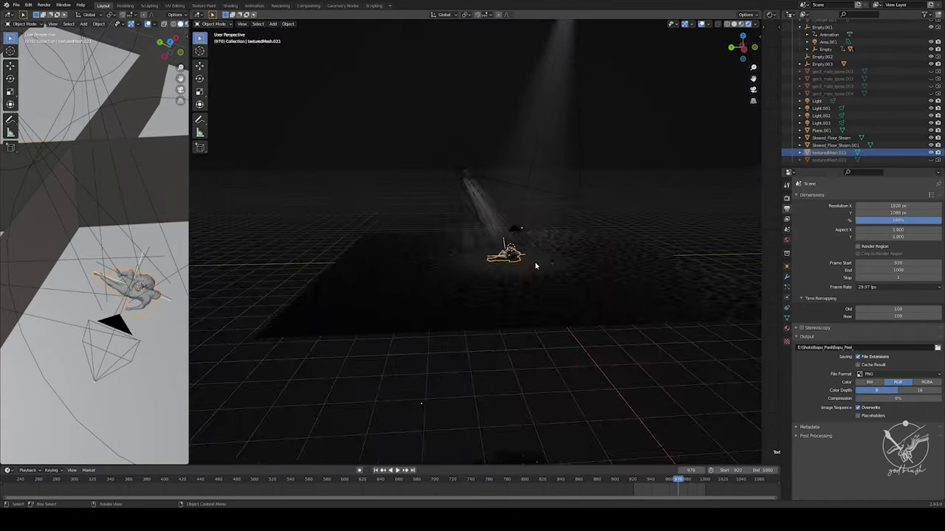
middle_click_drag(506, 263, 487, 287)
scroll(539, 267, "up", 3)
middle_click_drag(539, 267, 492, 256)
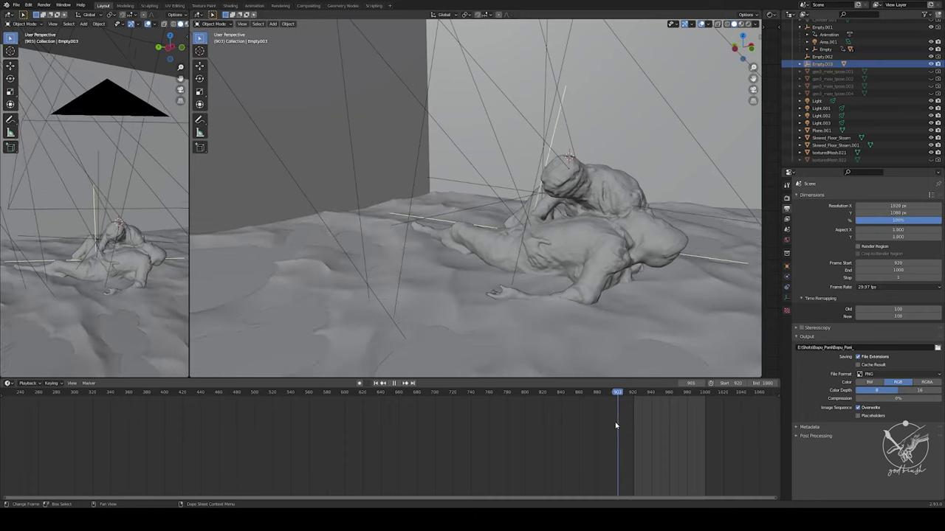
left_click_drag(618, 423, 553, 423)
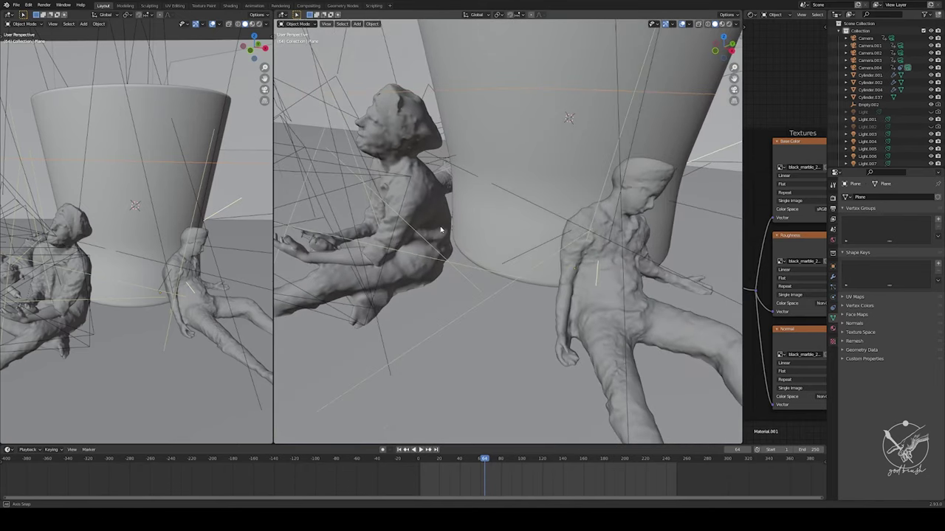
Orbit around the warmly lit glass cylinder and the seated figures
middle_click_drag(441, 231, 426, 227)
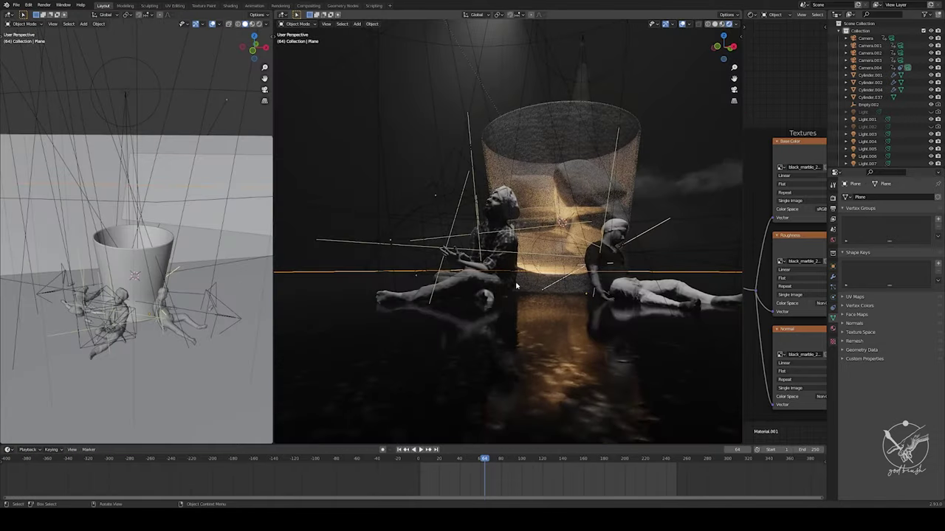
middle_click_drag(517, 286, 539, 281)
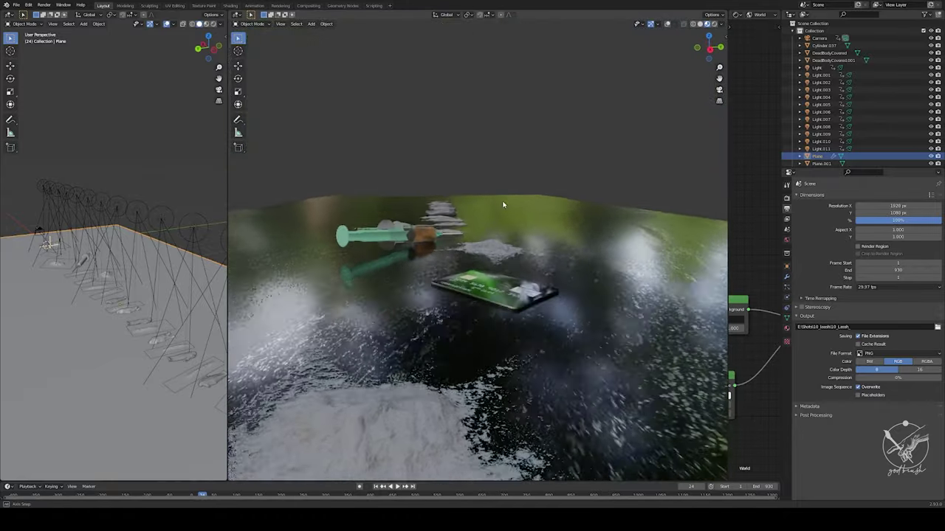
Orbit close over the syringe and white piles, enlarge the timeline, and play from frame 508
mouse_move(503, 205)
middle_mouse_down()
mouse_move(652, 325)
mouse_move(543, 314)
middle_mouse_up()
middle_click_drag(582, 285, 515, 334)
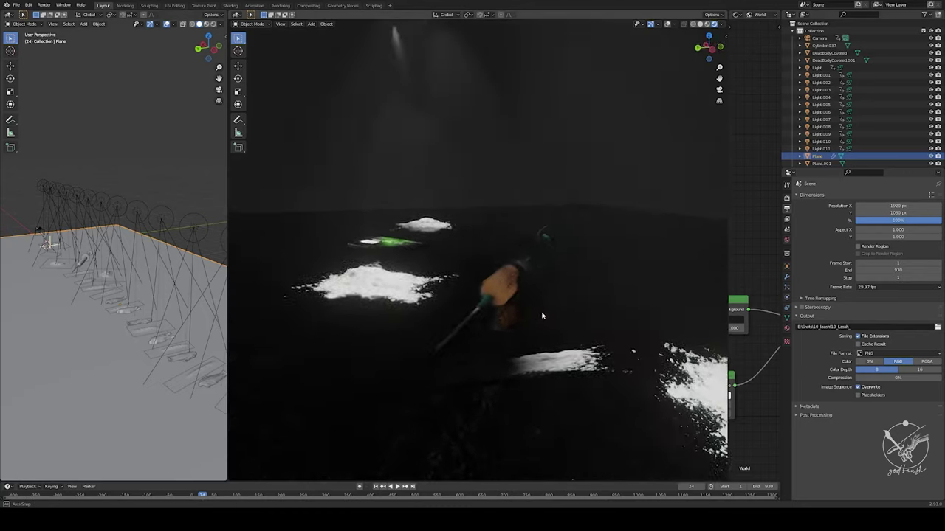
left_click_drag(480, 481, 457, 419)
left_click(419, 442)
key("space")
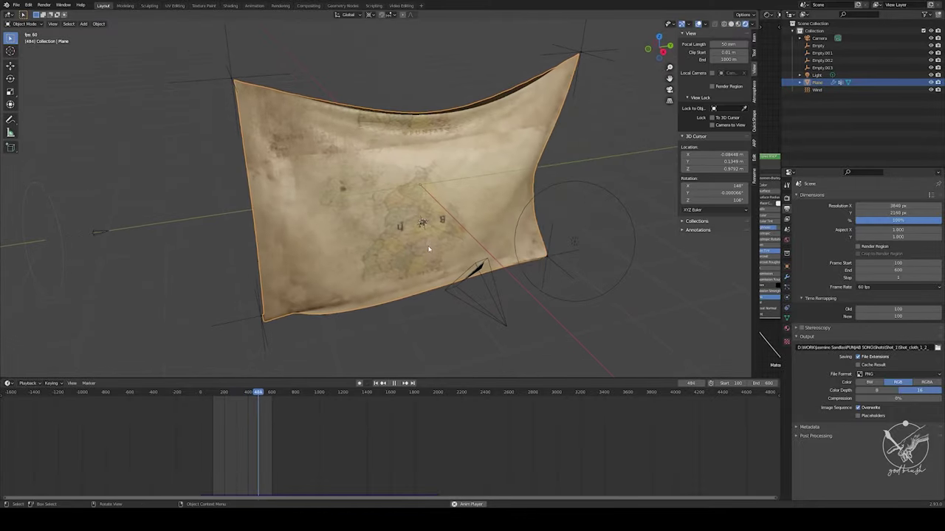
Zoom into the map cloth, view it through the scene camera, then orbit back to an oblique angle
scroll(428, 249, "up", 5)
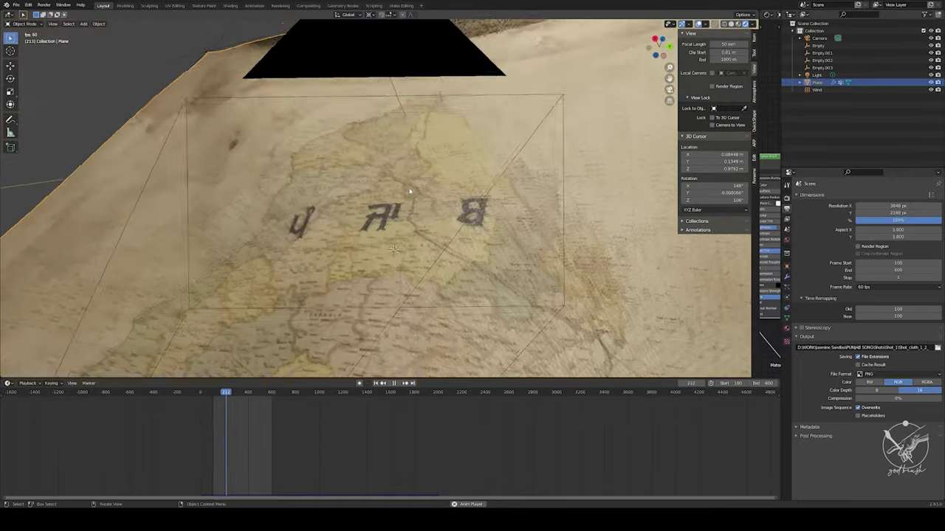
key("KP_0")
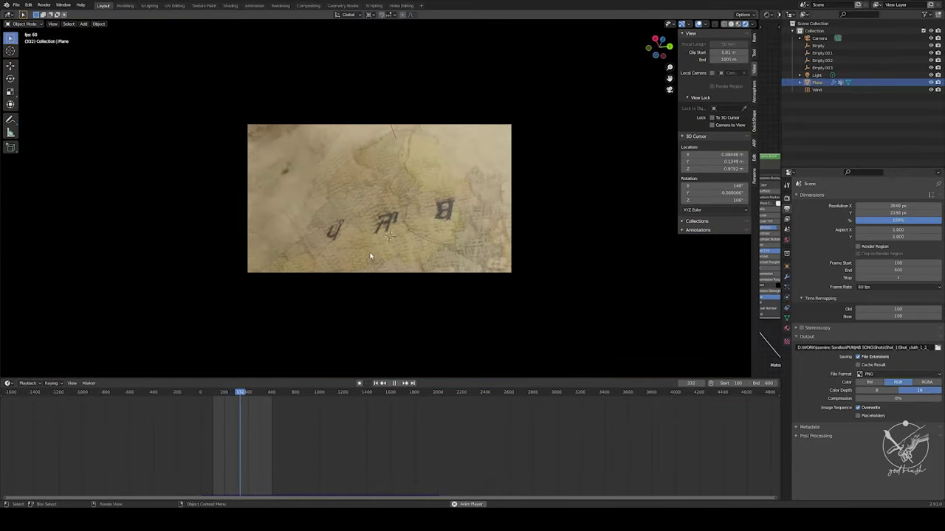
mouse_move(373, 231)
middle_mouse_down()
mouse_move(424, 279)
mouse_move(348, 219)
middle_mouse_up()
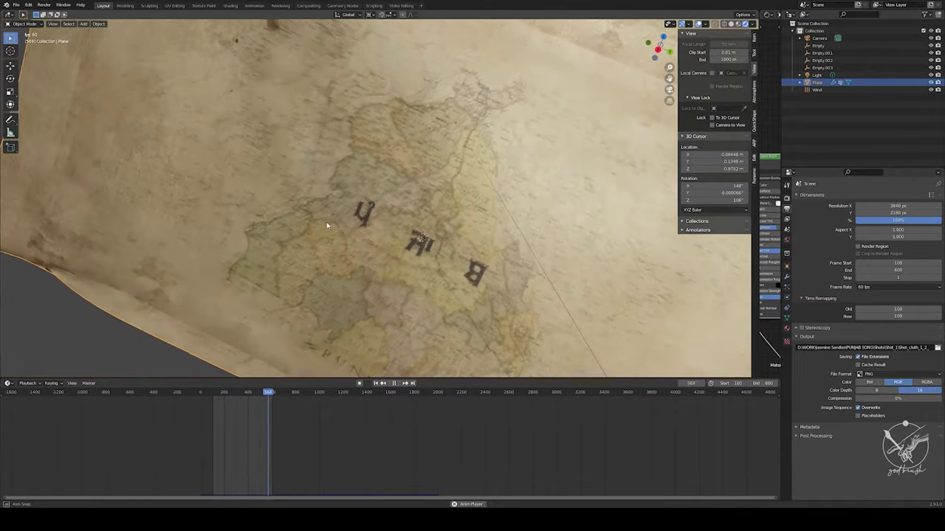